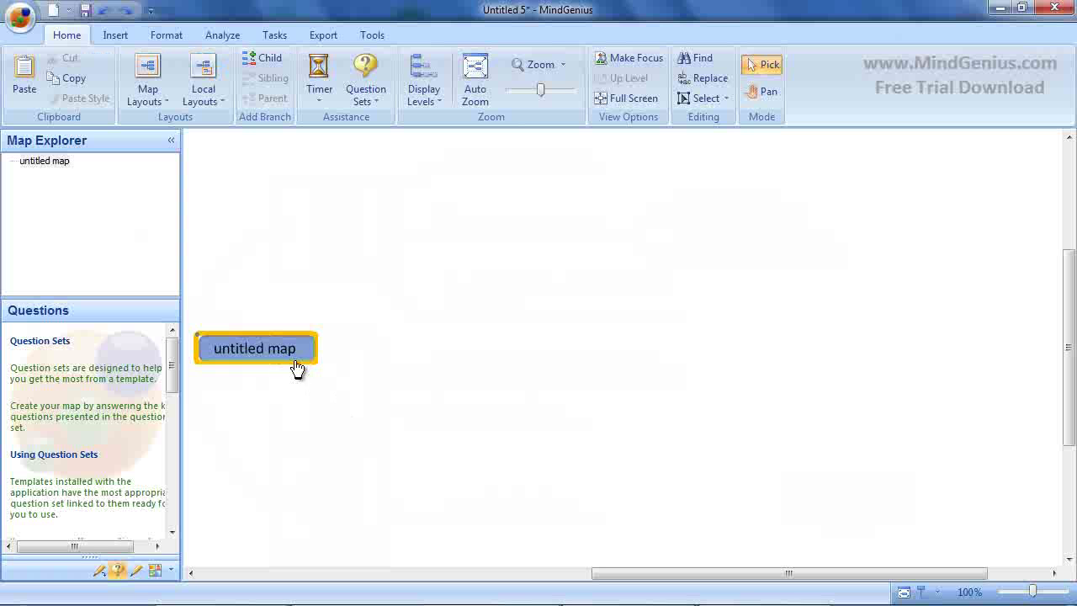
Rename the central topic to 'Marketing plan'
double_click(276, 354)
text(M)
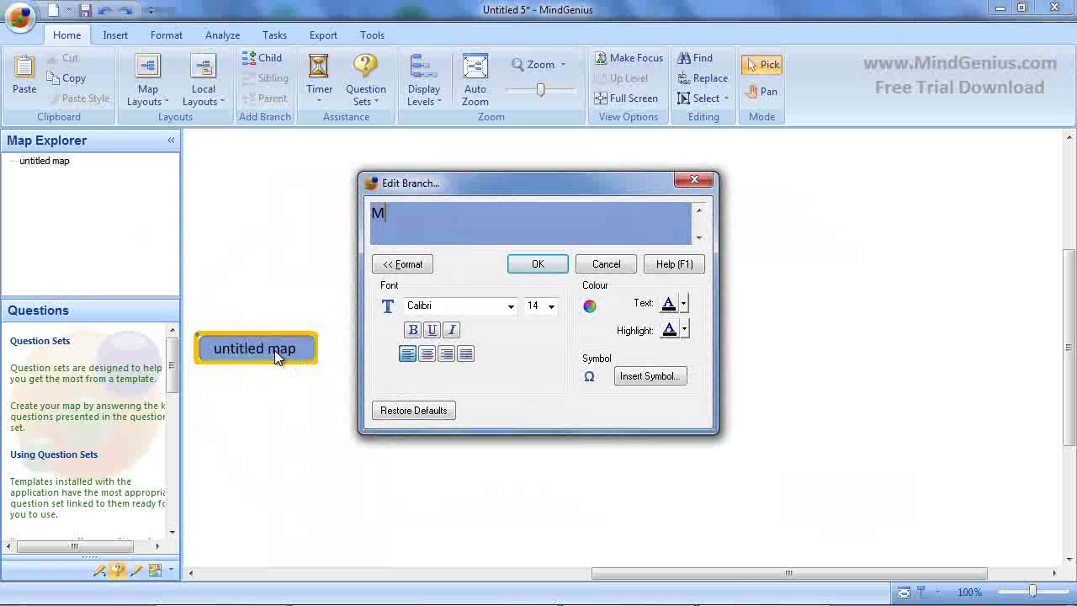
text(arketing plan)
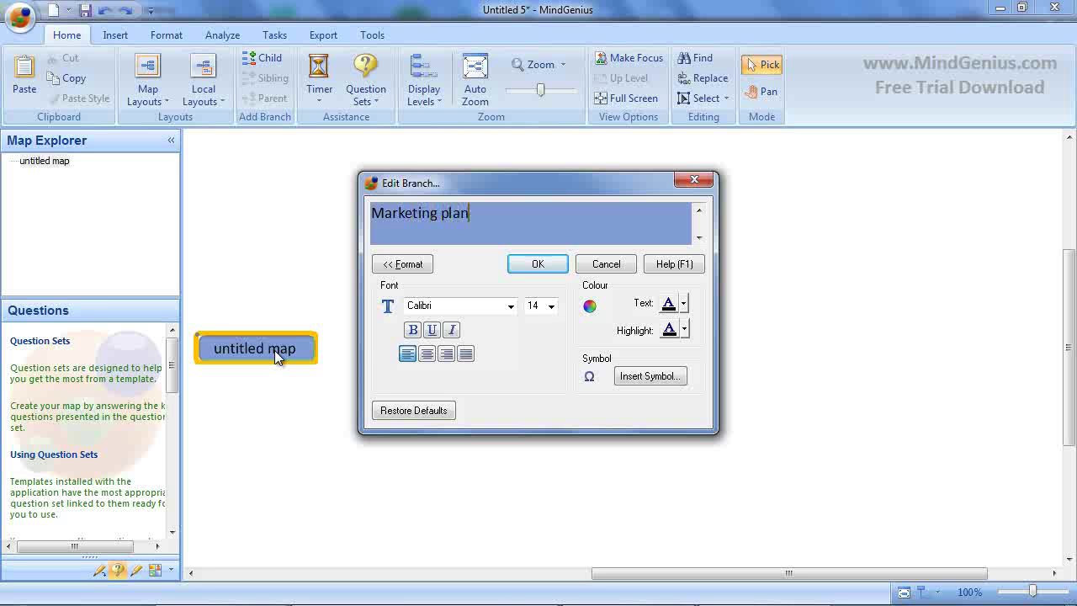
key(Return)
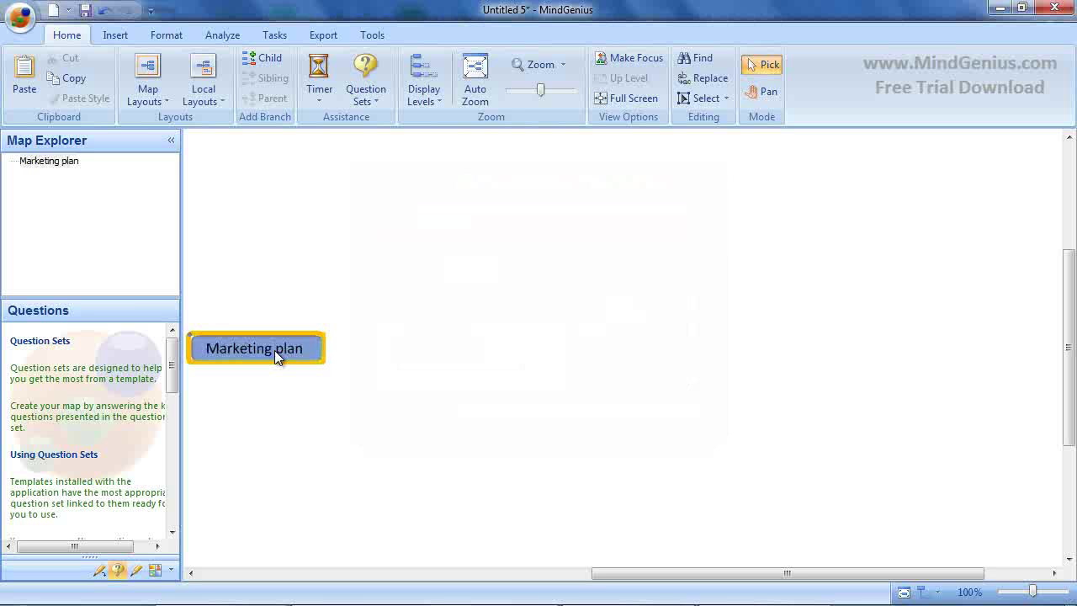
Add main branches Target markets, Competition and Positioning
text(Tar)
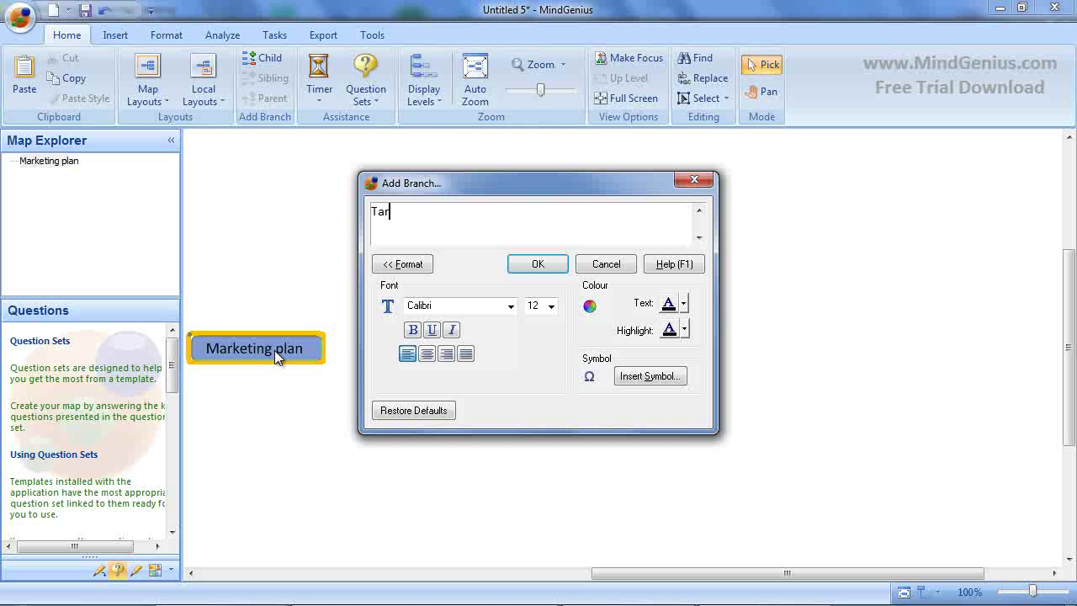
text(get markets)
key(Return)
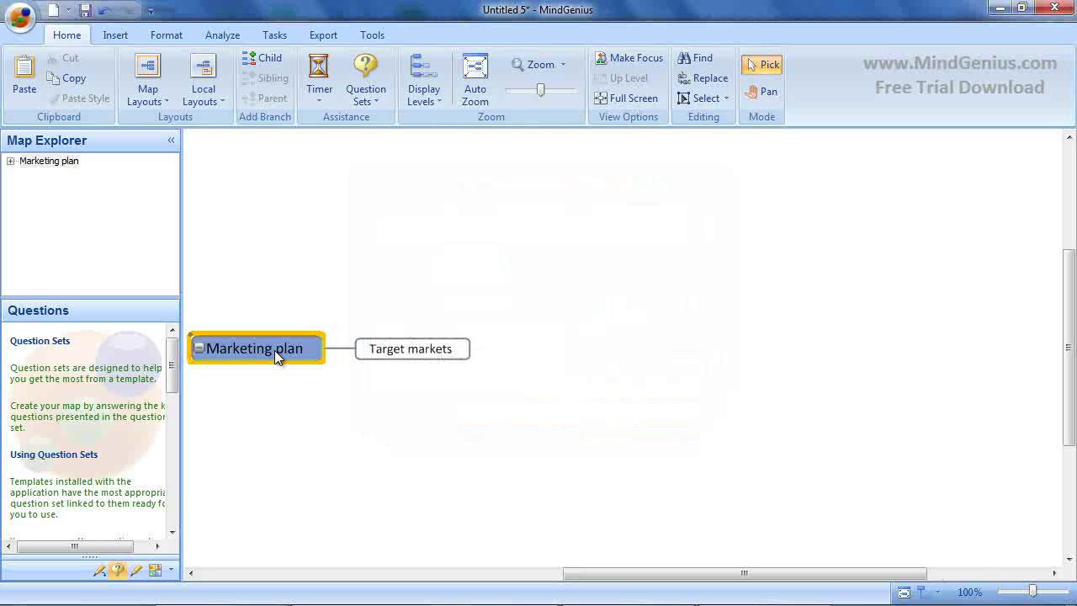
key(Return)
text(Competition)
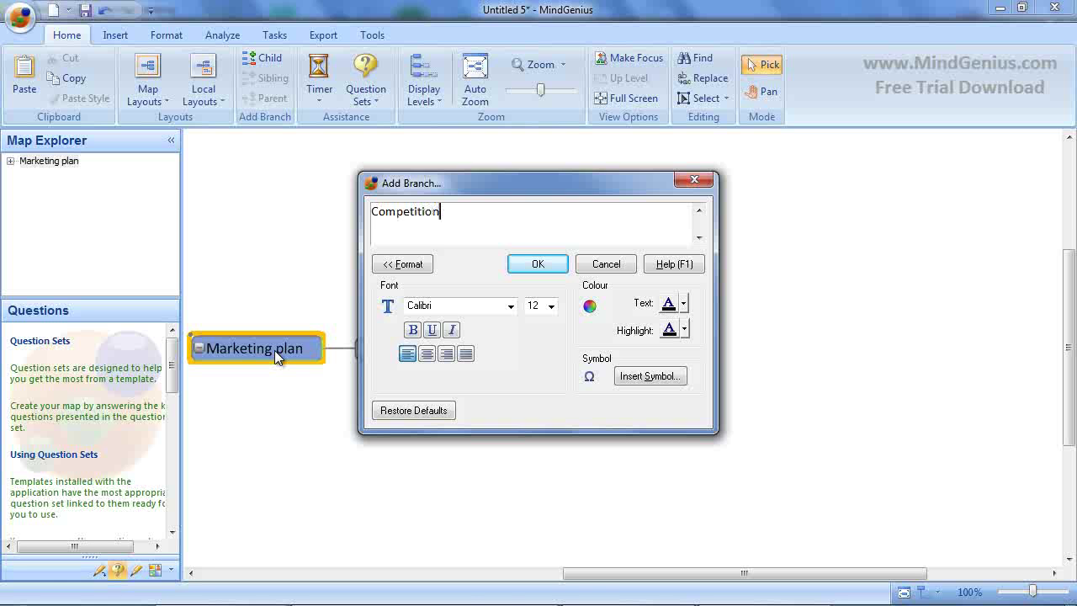
key(Return)
key(Return)
text(Position)
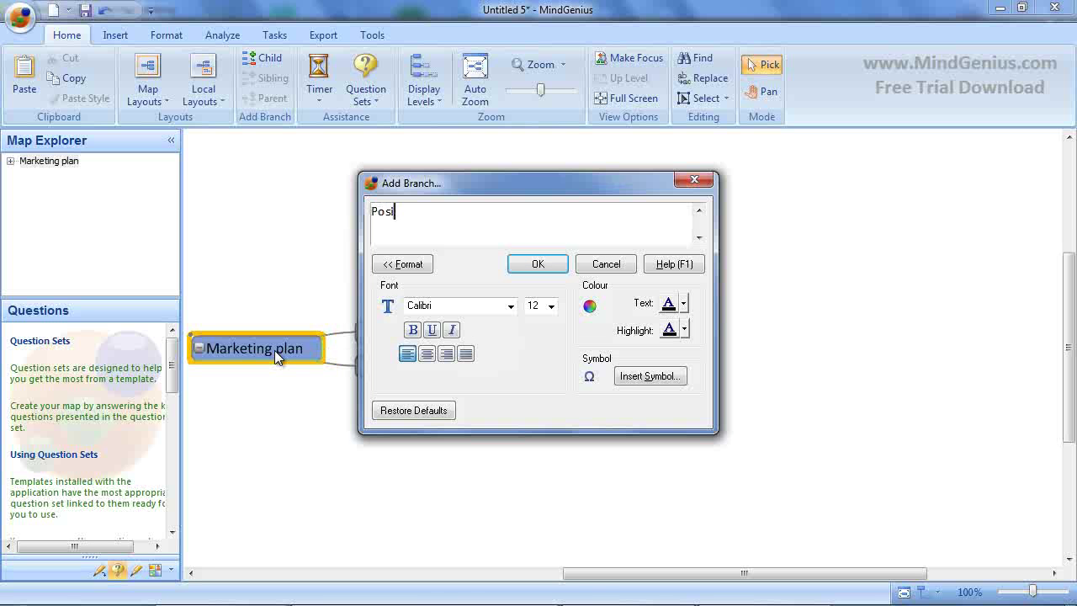
text(ing)
key(Return)
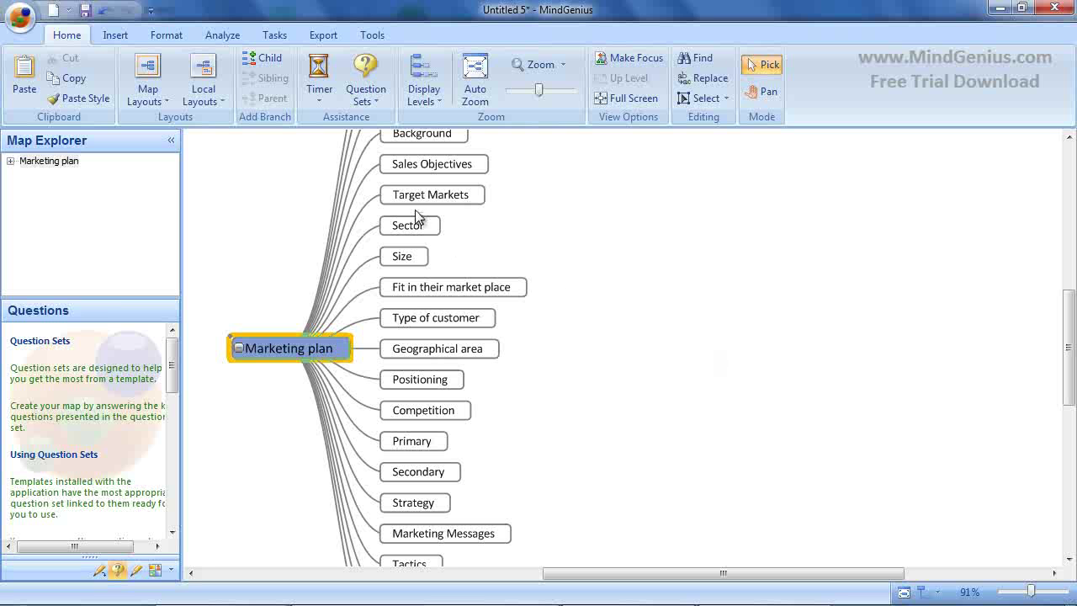
Move Primary and Secondary under Competition, then pan the map and select the Tactics branch
drag(434, 340, 488, 202)
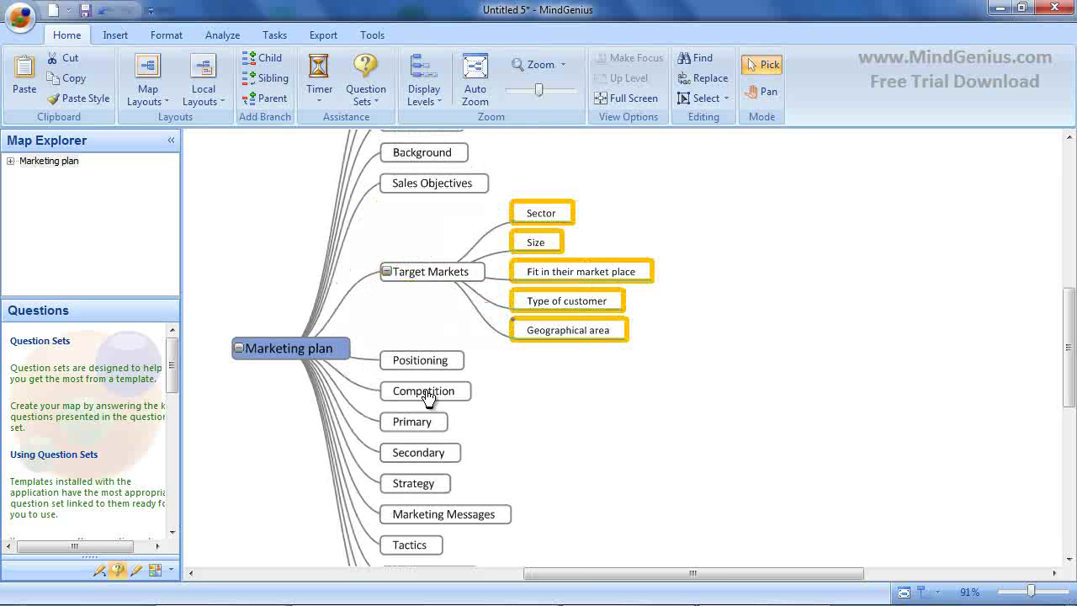
drag(419, 405, 473, 395)
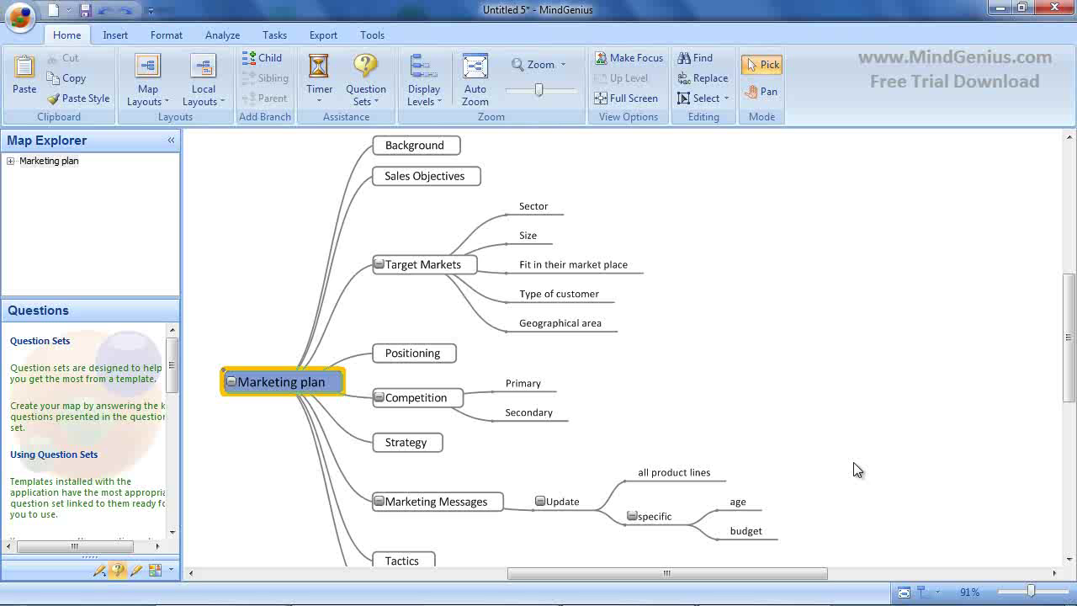
key(space)
drag(853, 462, 847, 283)
click(407, 376)
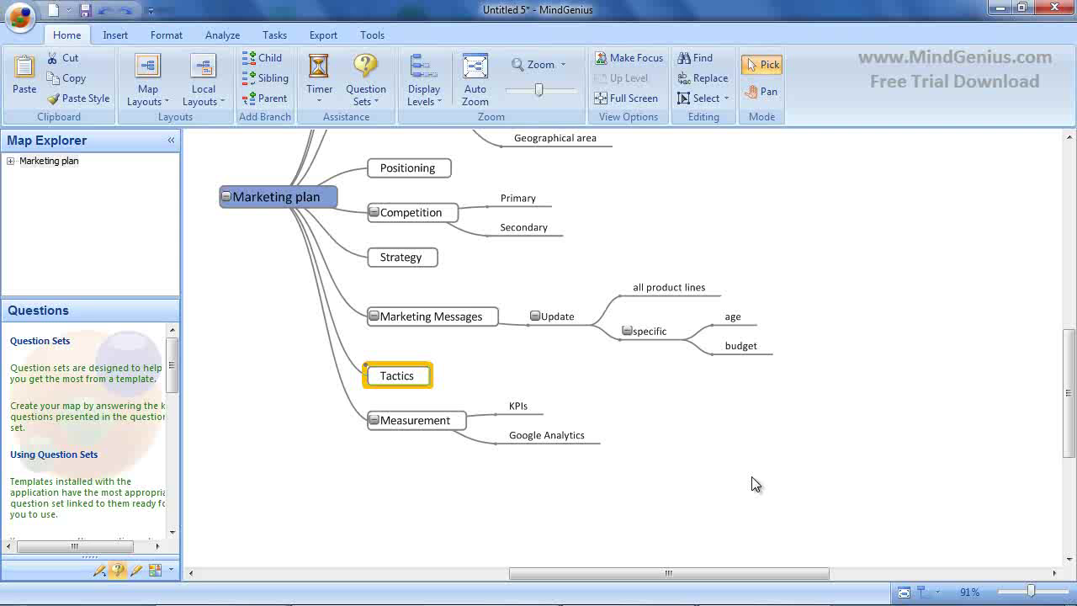
Add Market penetration under Tactics, with sub-branches 'Targetting specific niches' and 'viral marketing'
key(Return)
text(Market )
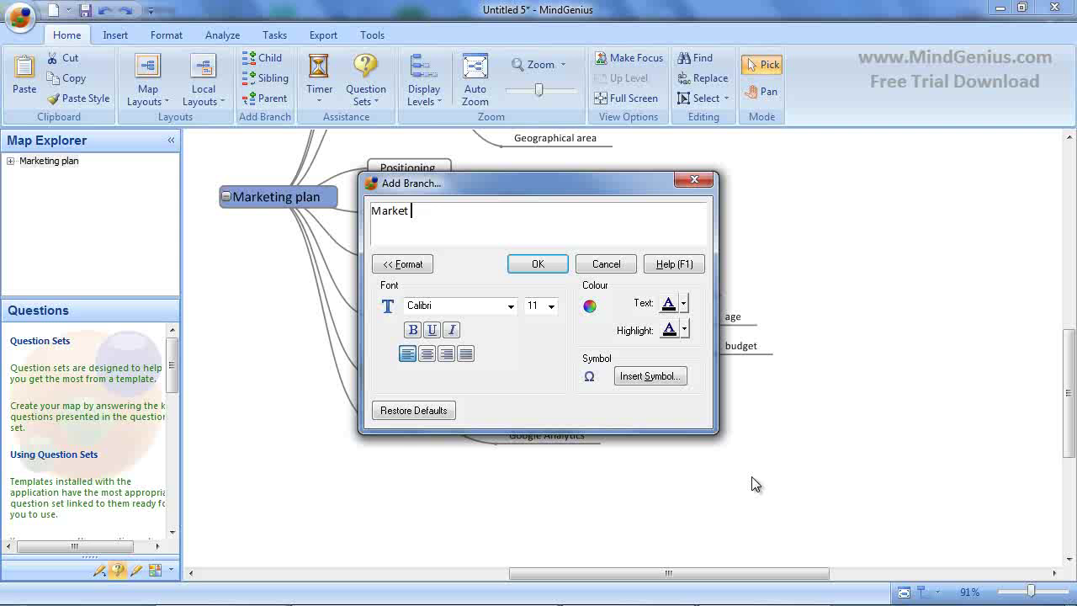
text(penetration)
key(Return)
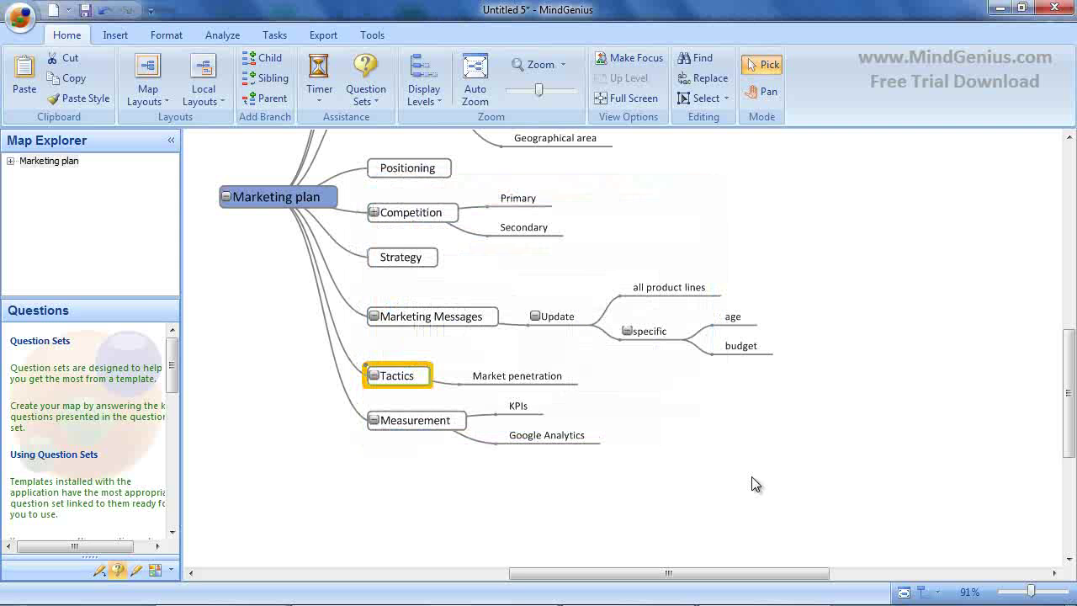
text(Tar)
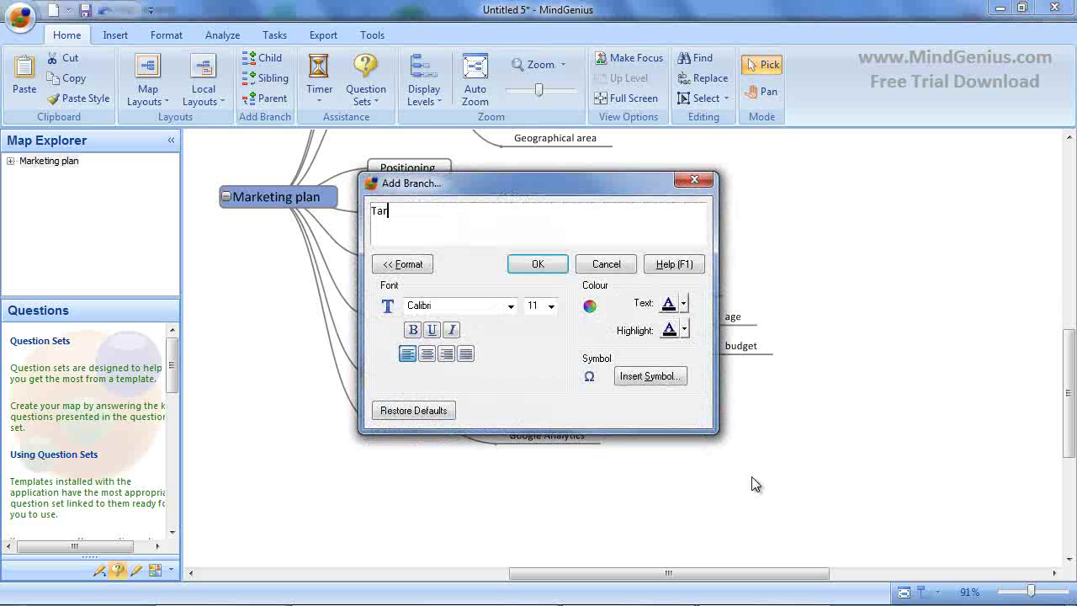
text(getting specific niches)
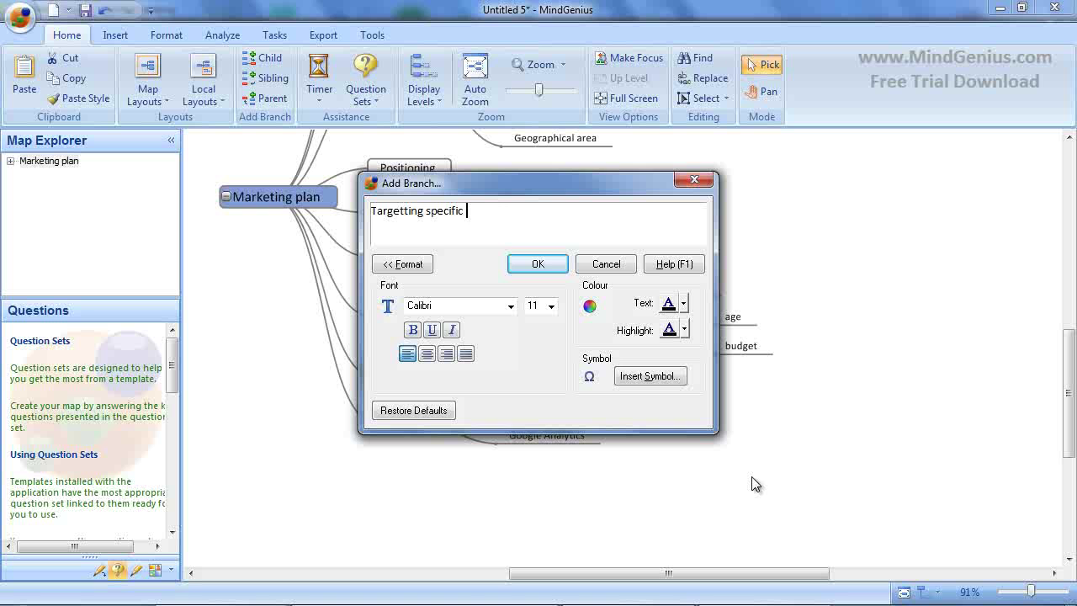
key(Return)
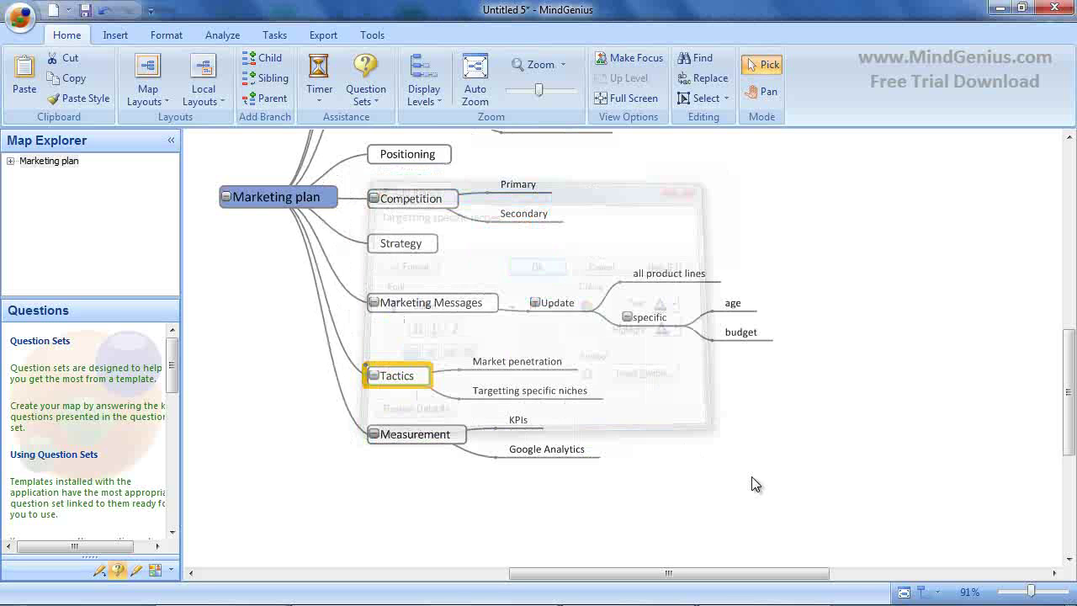
text(viral marketin)
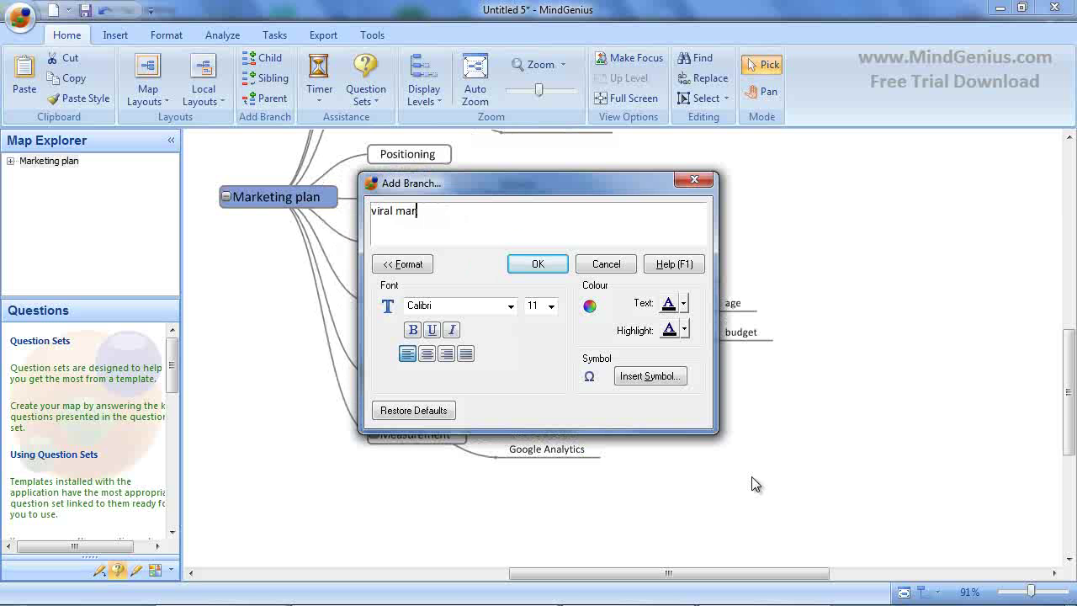
text(g)
key(Return)
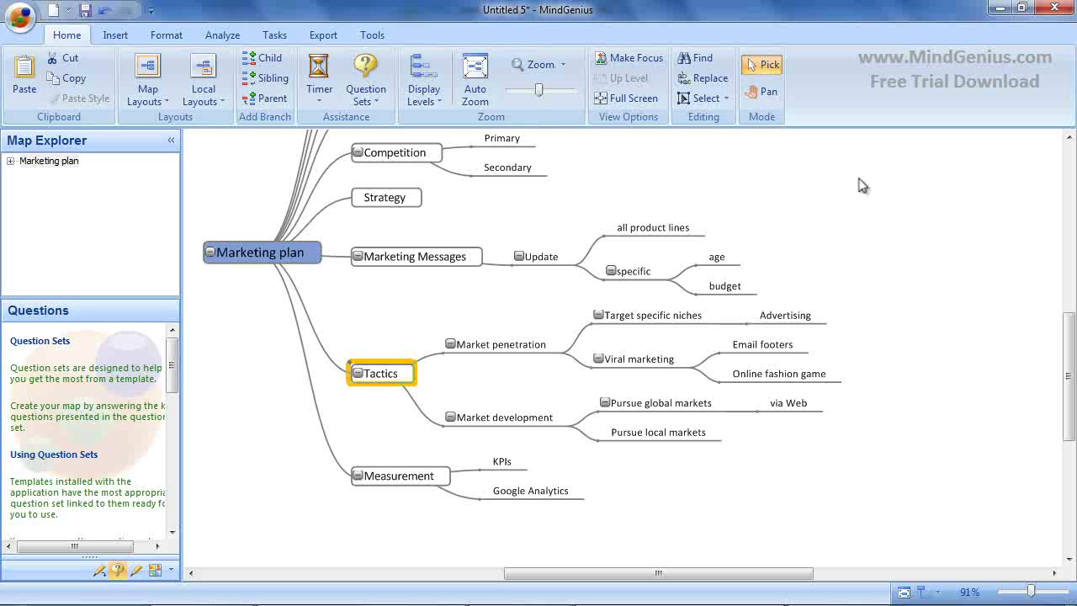
Select the Target Markets branch, then select the five email bullets from Sector to Geographical area
key(space)
drag(858, 177, 834, 363)
key(space)
click(393, 264)
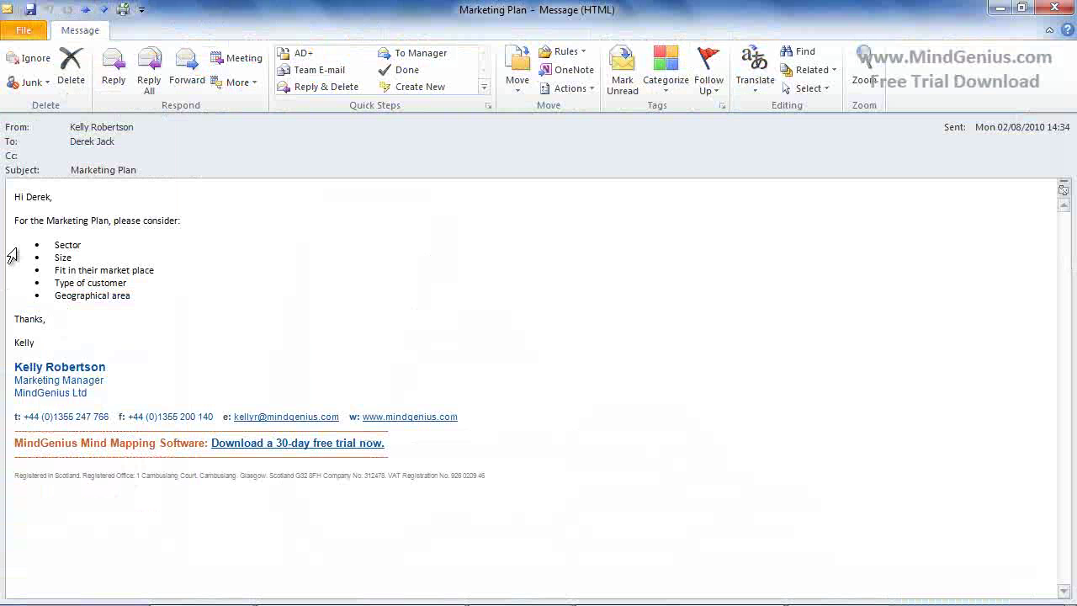
drag(16, 248, 21, 301)
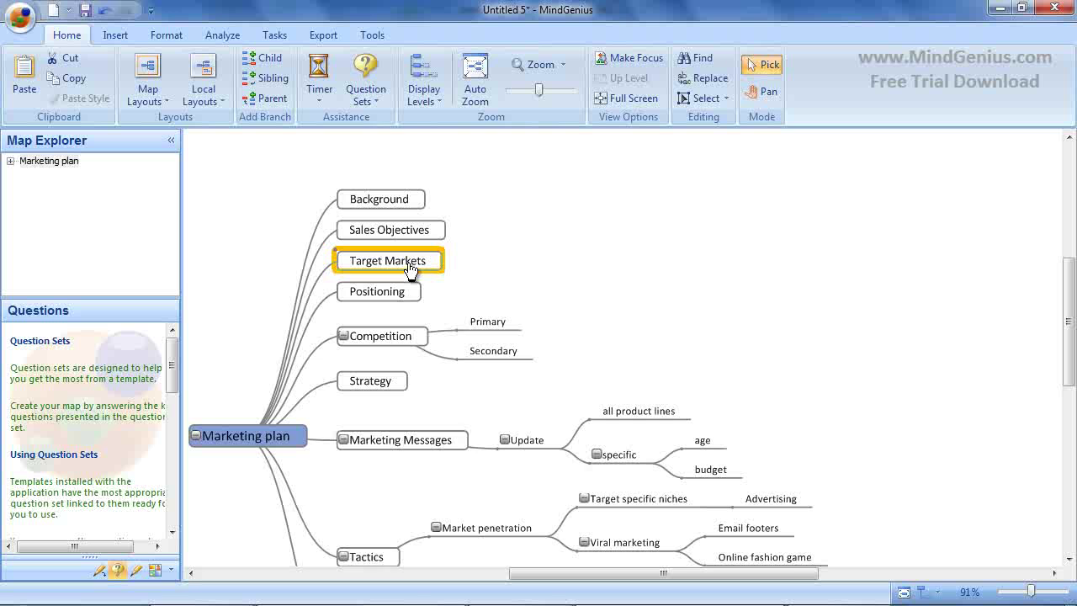
Paste the five bullets as Target Markets subtopics, then select Positioning
text(Sector Size Fit in their market place Type of customer Geographical area)
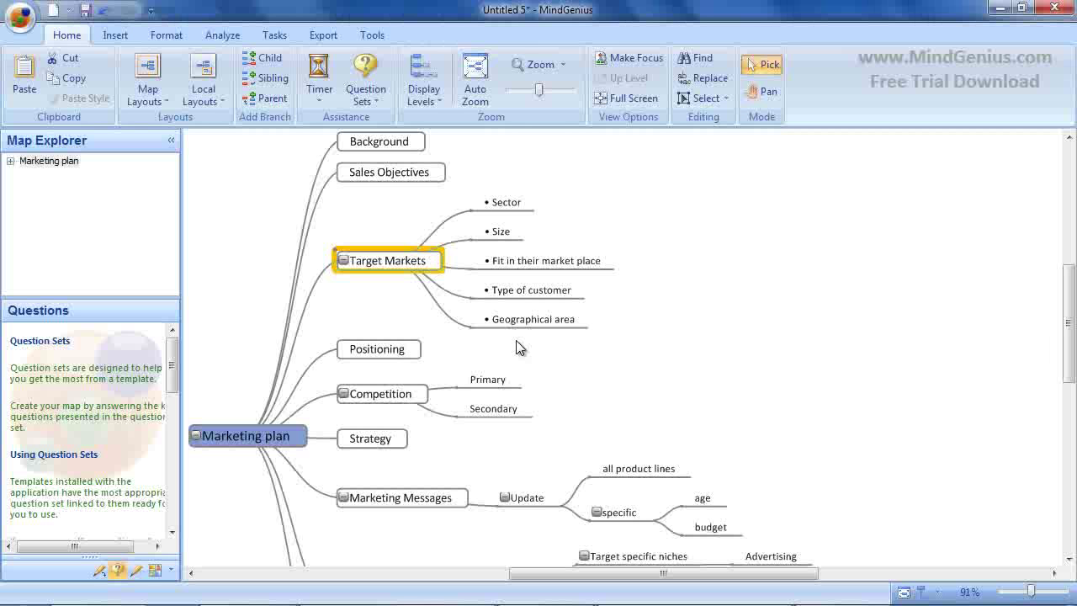
click(397, 354)
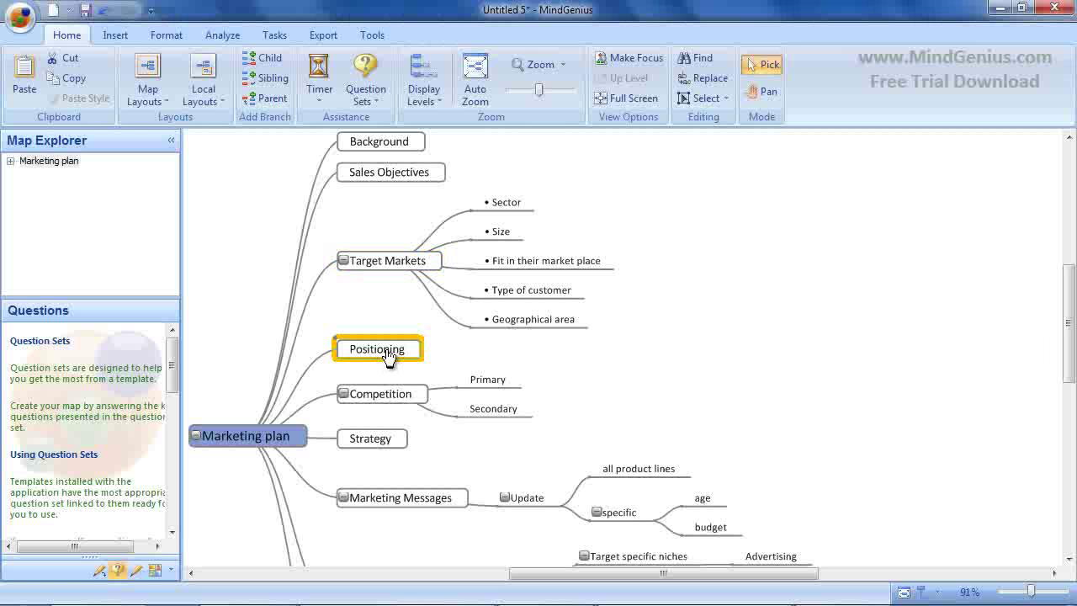
Write 'Past positioning saw us aim' in Positioning's notes and paste the About us paragraphs after it
click(100, 574)
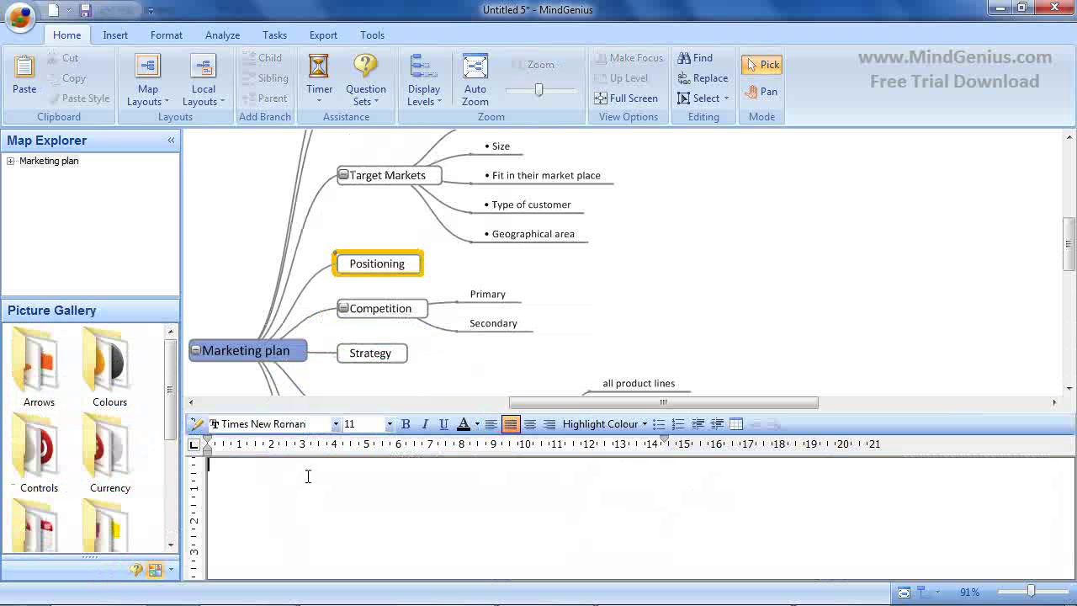
text(Past positioning)
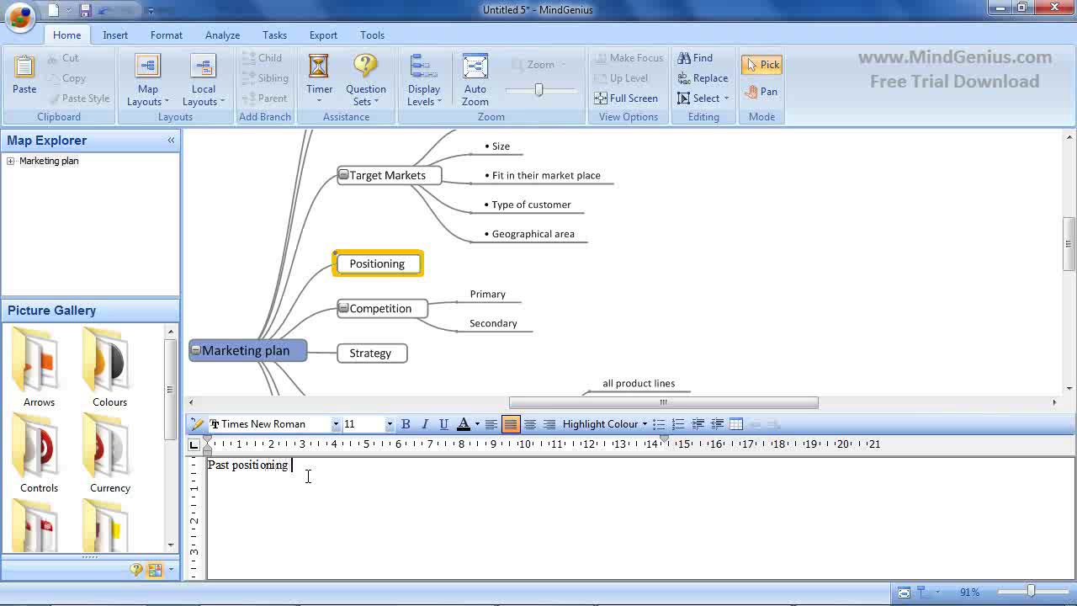
text( saw us aim)
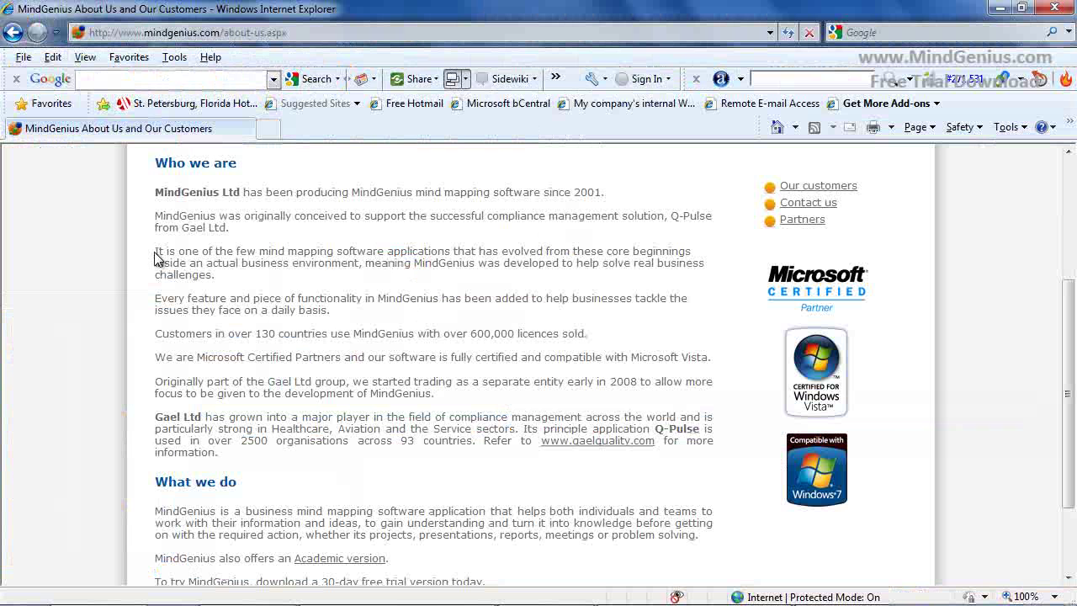
drag(157, 252, 336, 322)
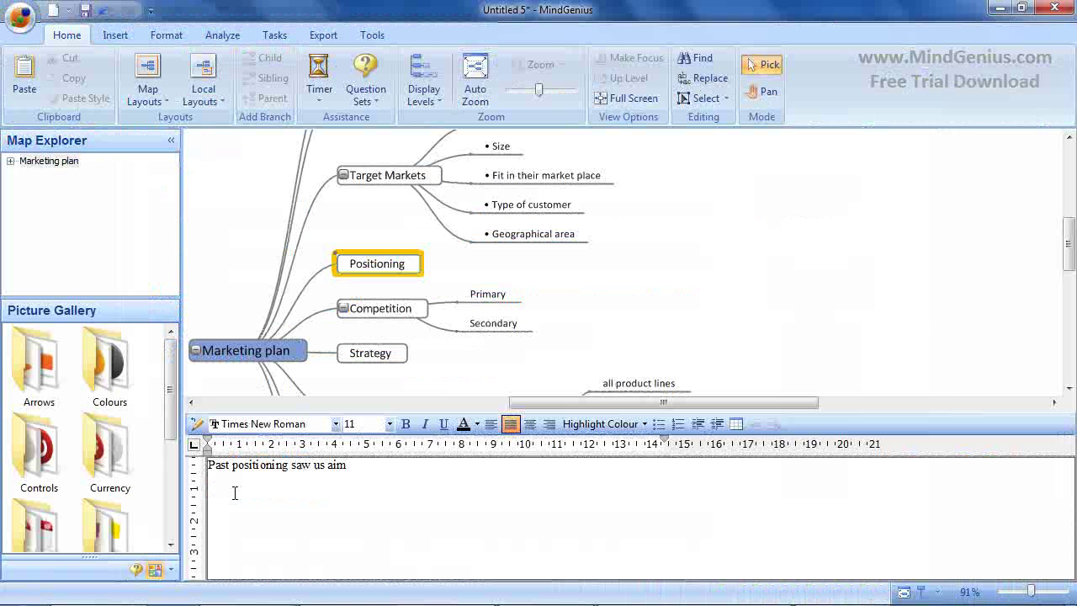
text(It is one of the few mind mapping software applications that has evolved from these core beginnings inside an actual business environment, meaning MindGenius was developed to help solve real business challenges.  Every feature and piece of functionality in MindGenius has been added to help businesses tackle the issues they face on a daily basis.)
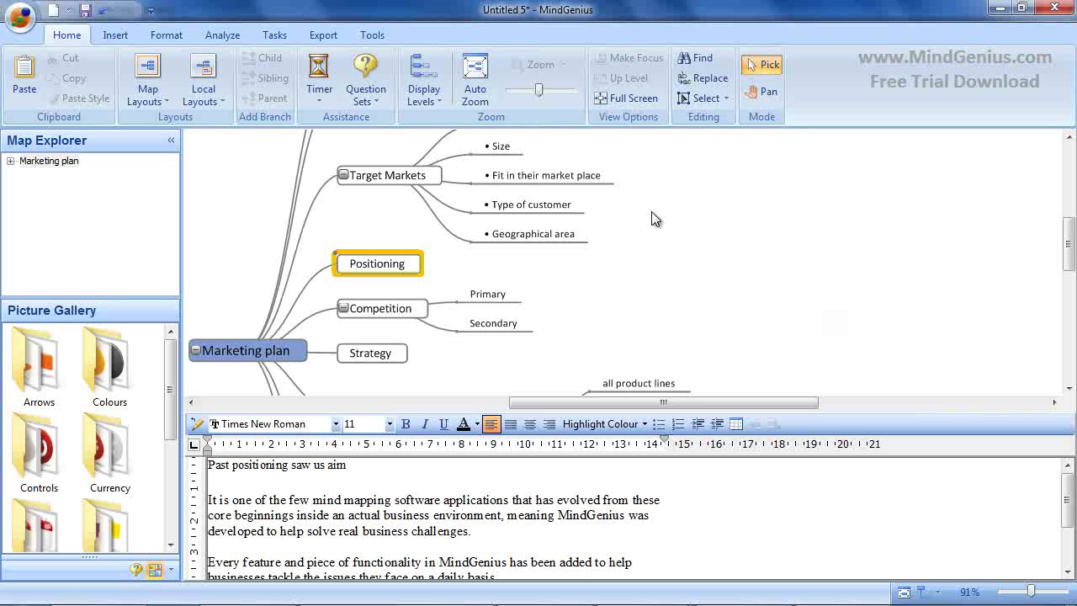
Export the map to Microsoft Word as 'Marketing plan' with the default Word settings
click(326, 37)
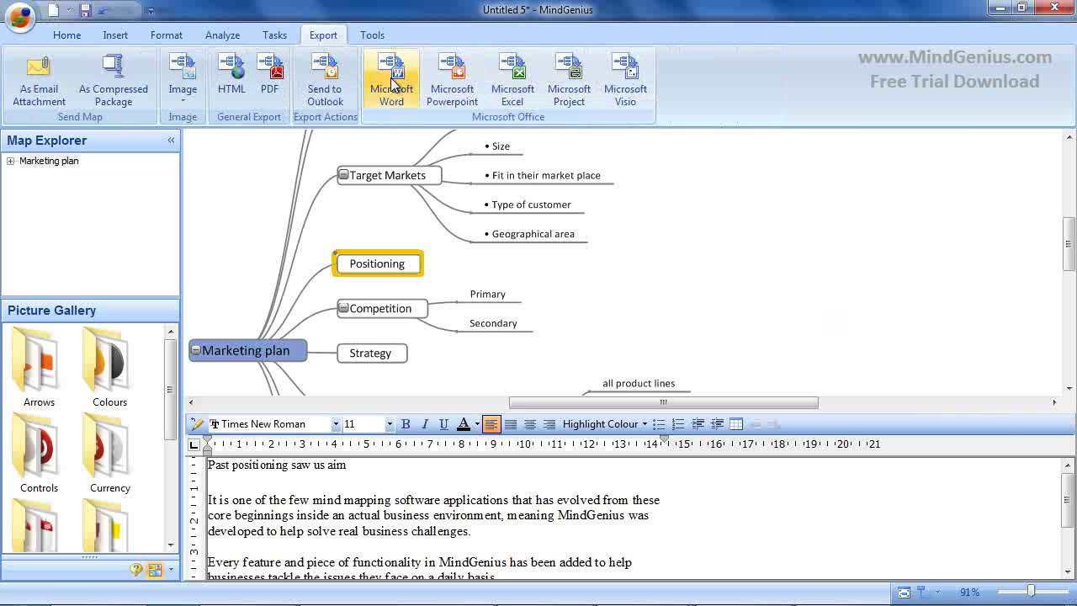
click(391, 80)
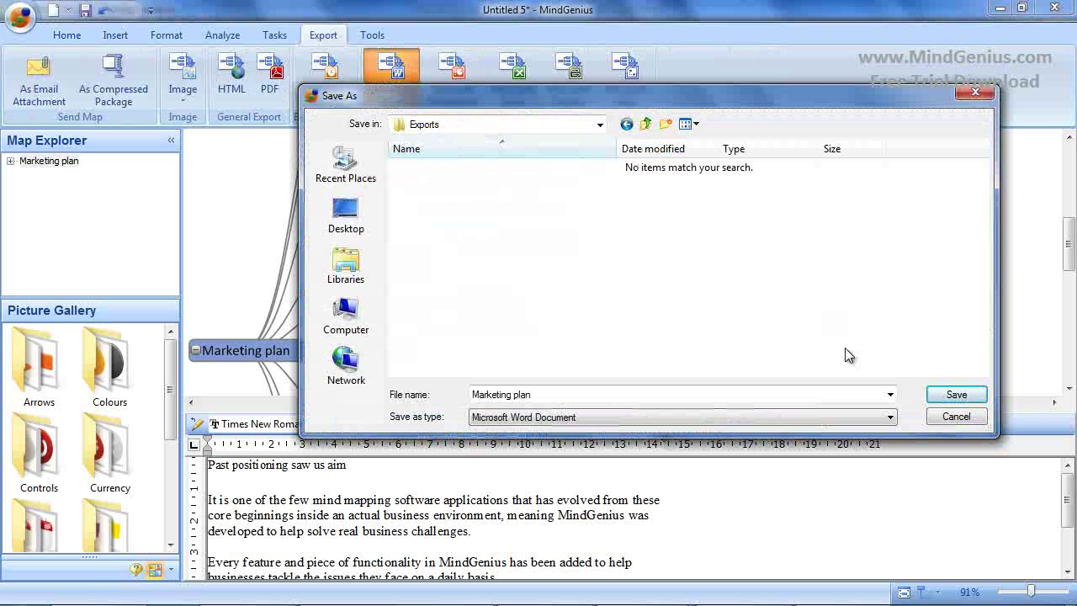
click(955, 396)
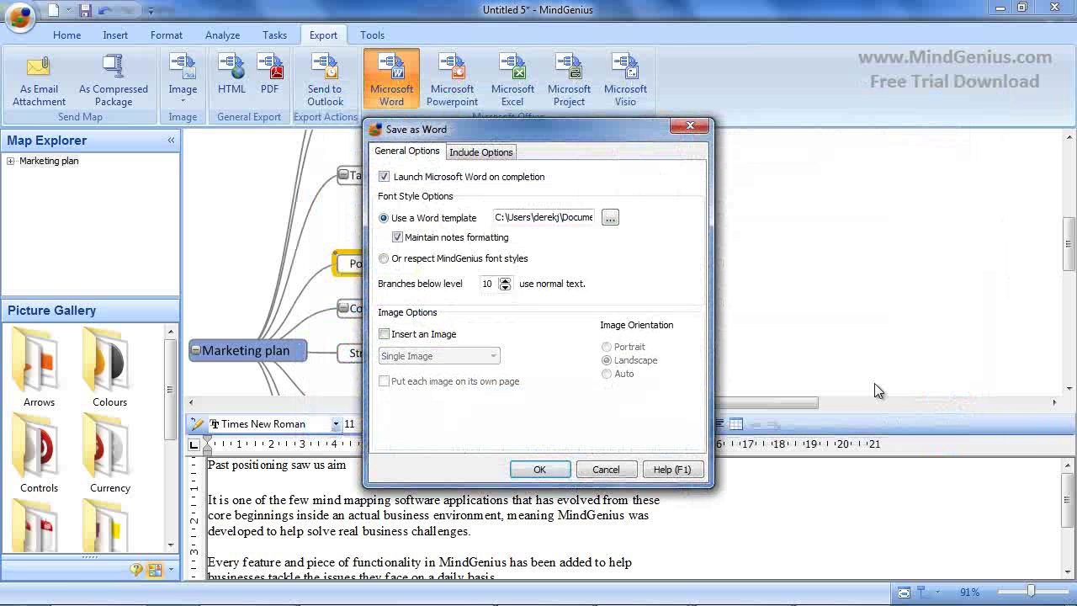
click(539, 468)
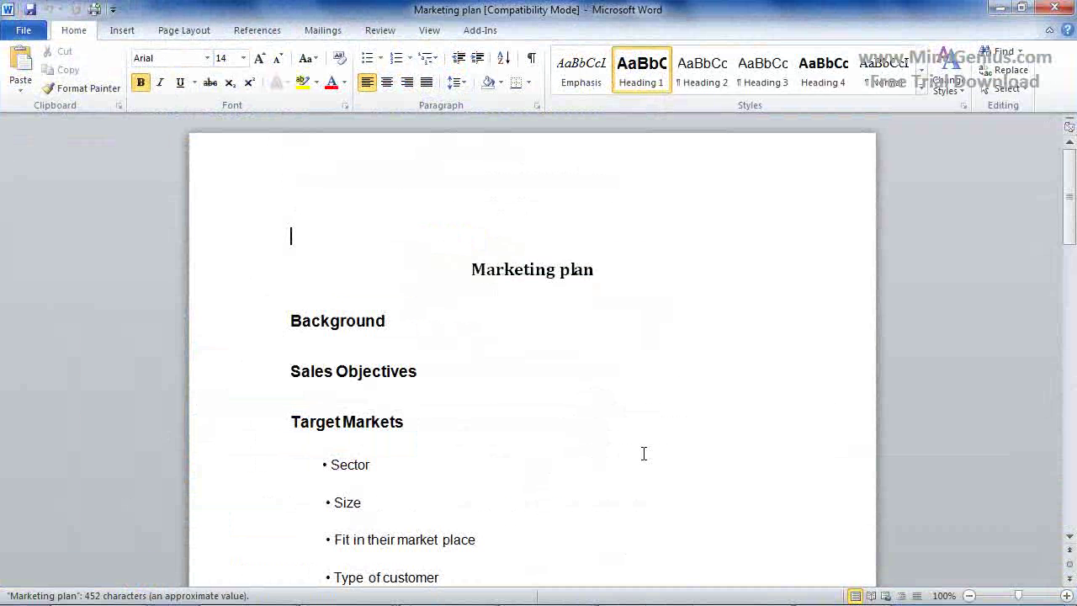
Scroll through the Word document and check the Background heading and Sector bullet styles
drag(1072, 210, 1072, 226)
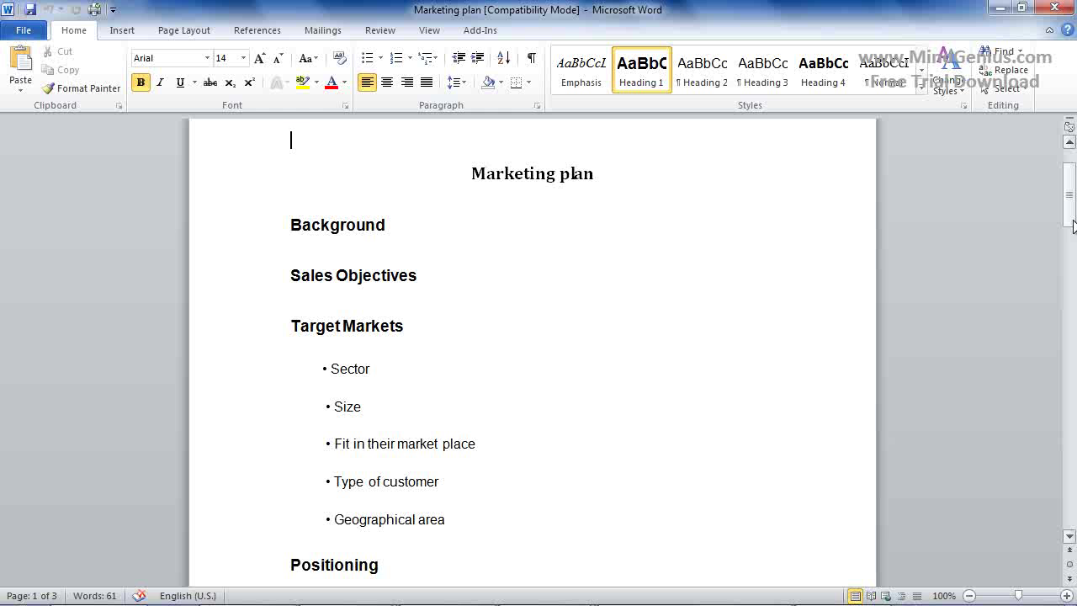
scroll(290, 131, down, 1)
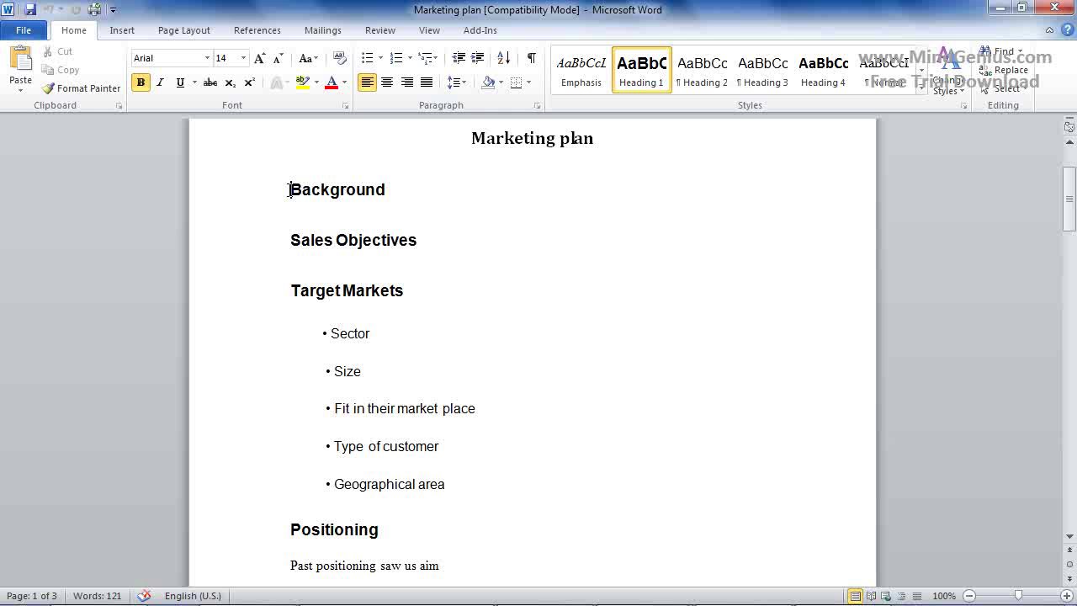
drag(289, 190, 392, 192)
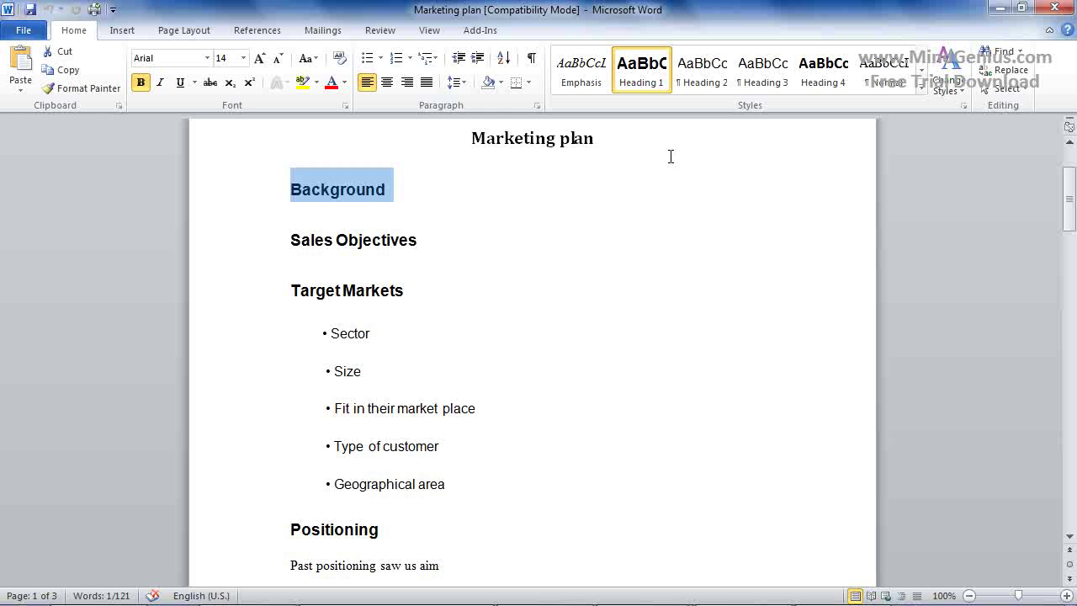
drag(332, 333, 370, 333)
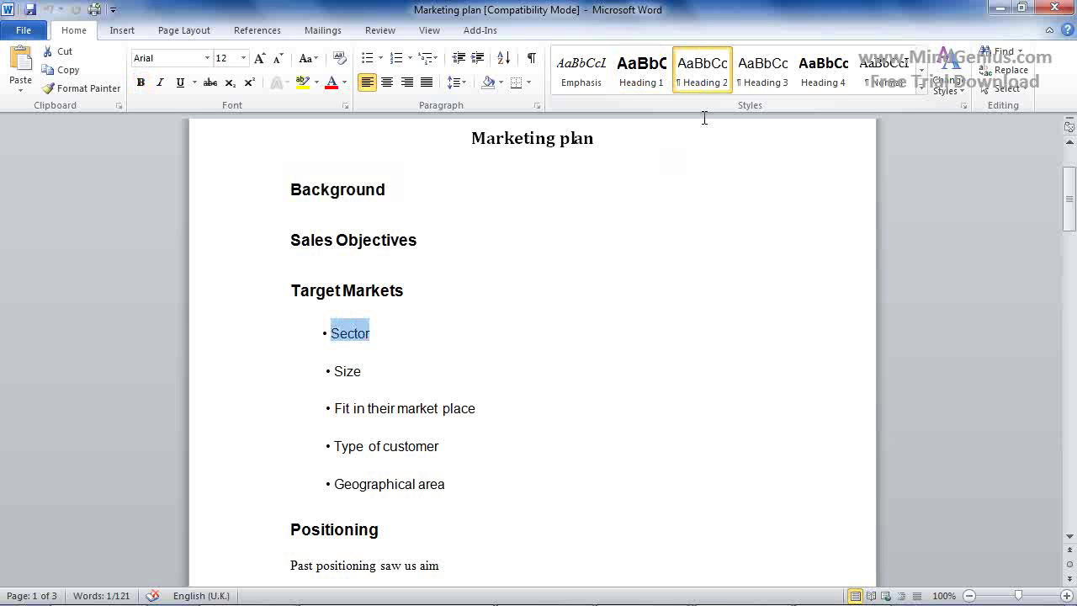
click(649, 324)
scroll(650, 324, down, 4)
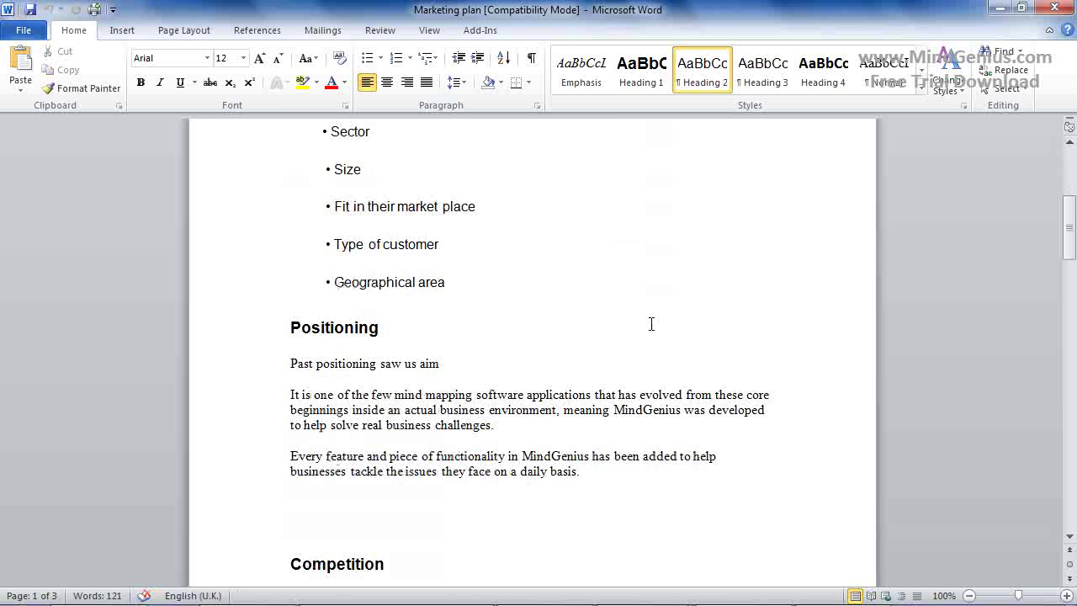
scroll(650, 323, down, 1)
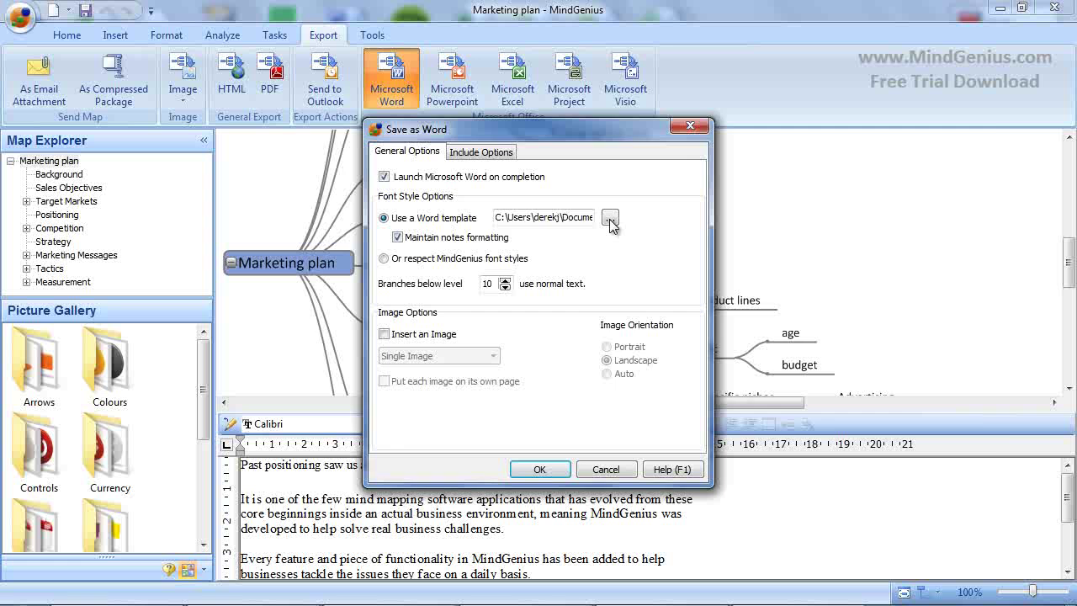
Keep the current Word template and set normal text to begin below branch level 1
click(609, 219)
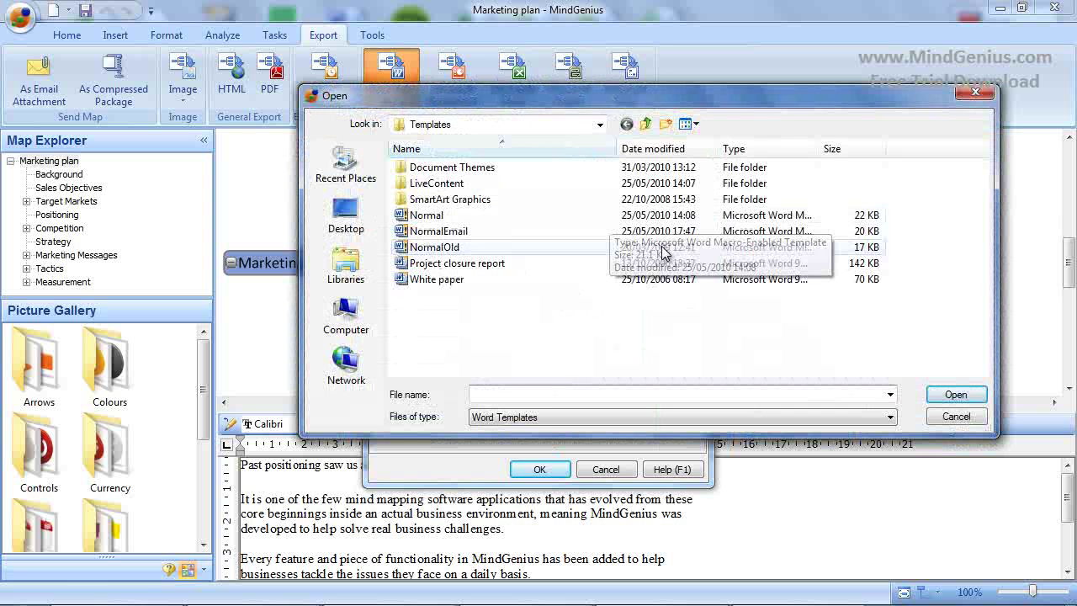
click(953, 419)
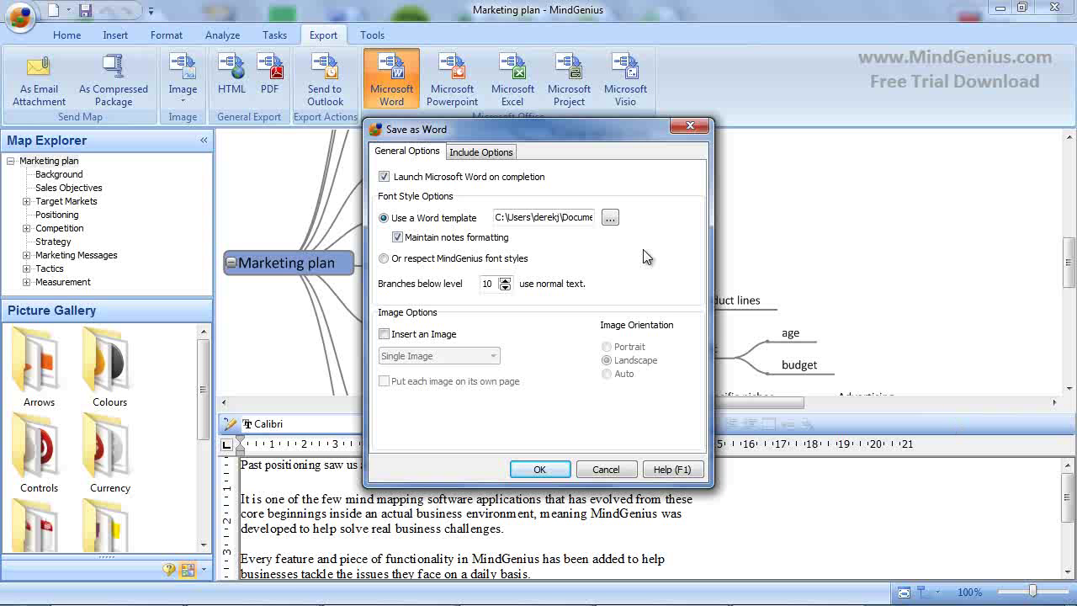
click(505, 287)
click(504, 287)
click(504, 287)
click(504, 287)
click(505, 286)
click(504, 287)
click(505, 287)
Insert map images split at level 1, review the included options, and export
click(384, 334)
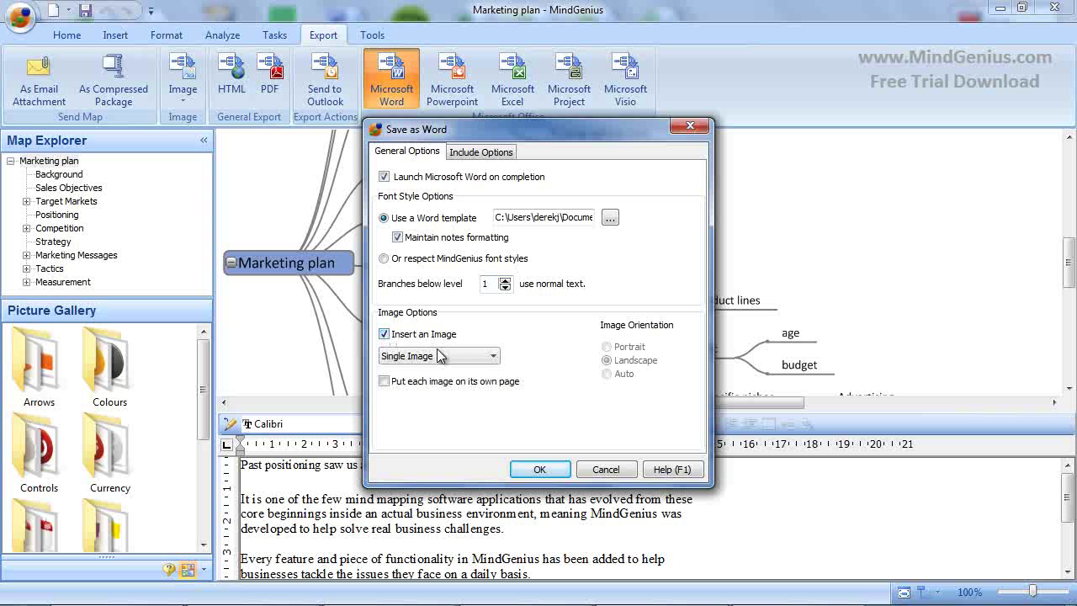
click(494, 357)
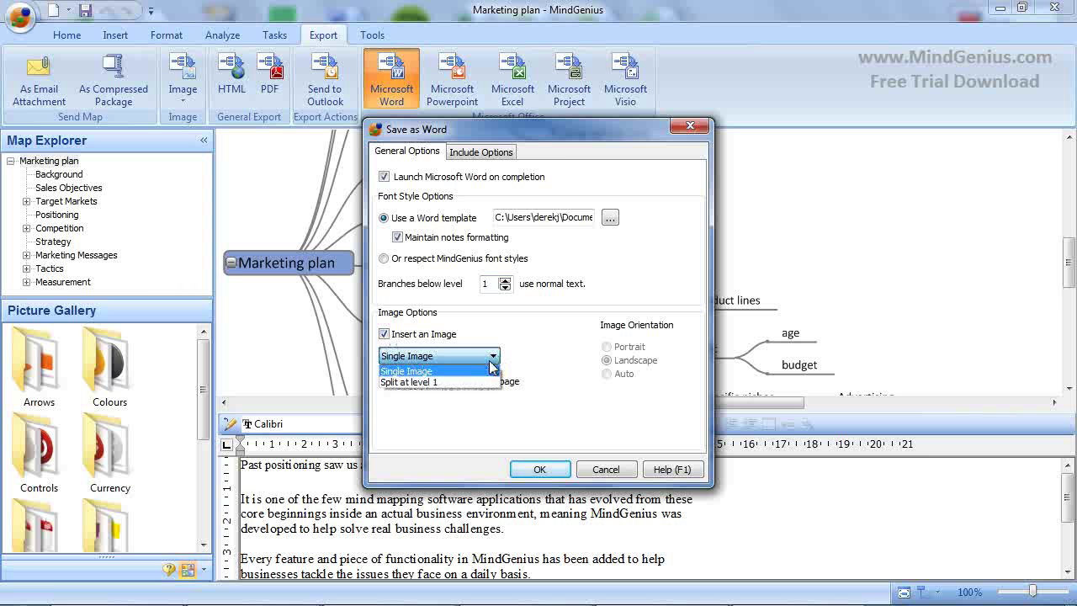
click(475, 383)
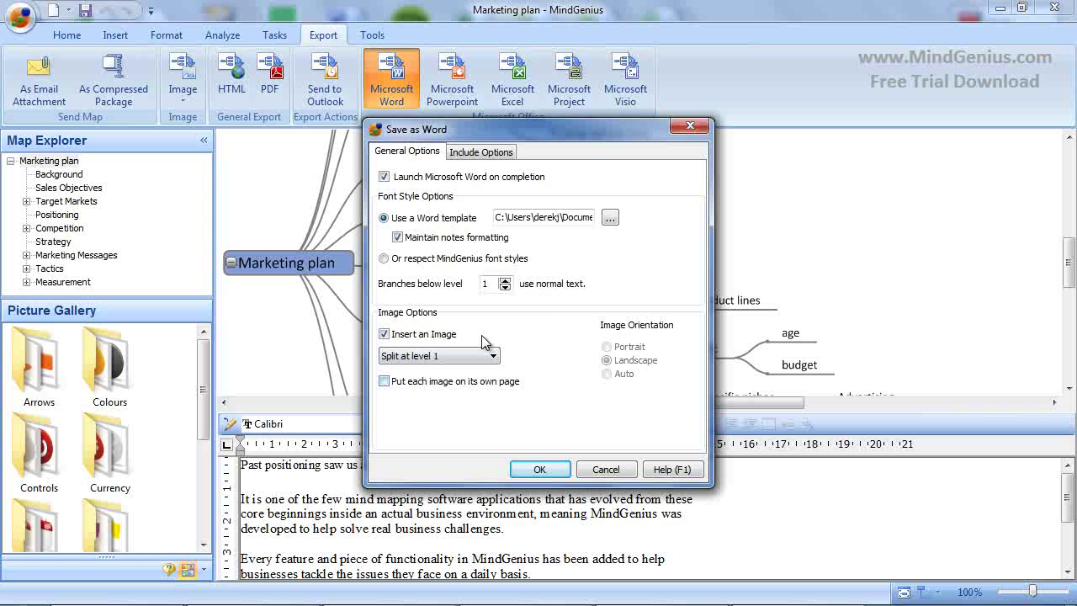
click(502, 153)
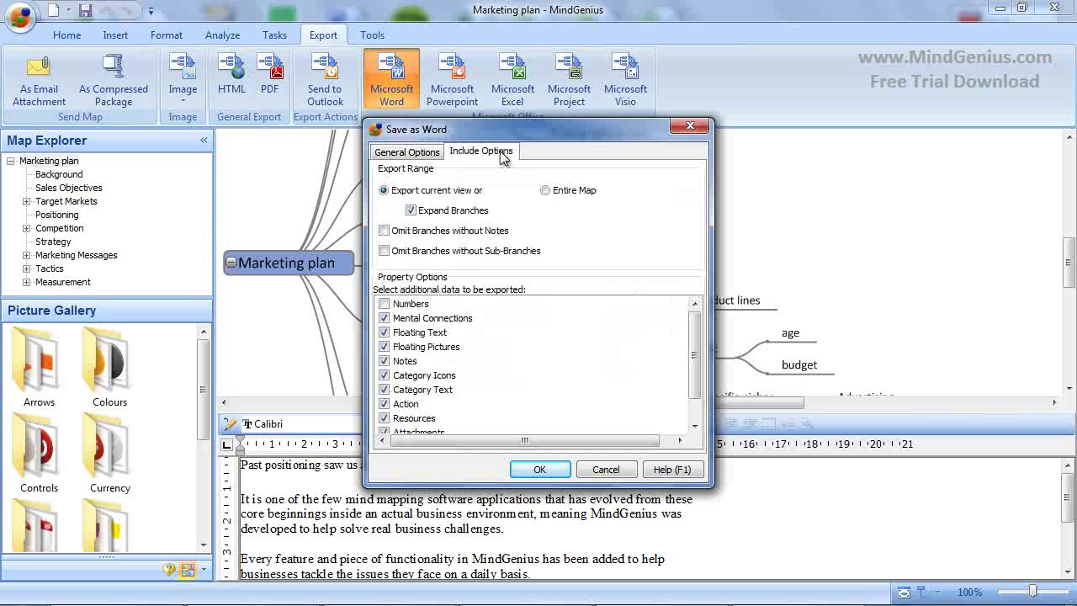
click(540, 471)
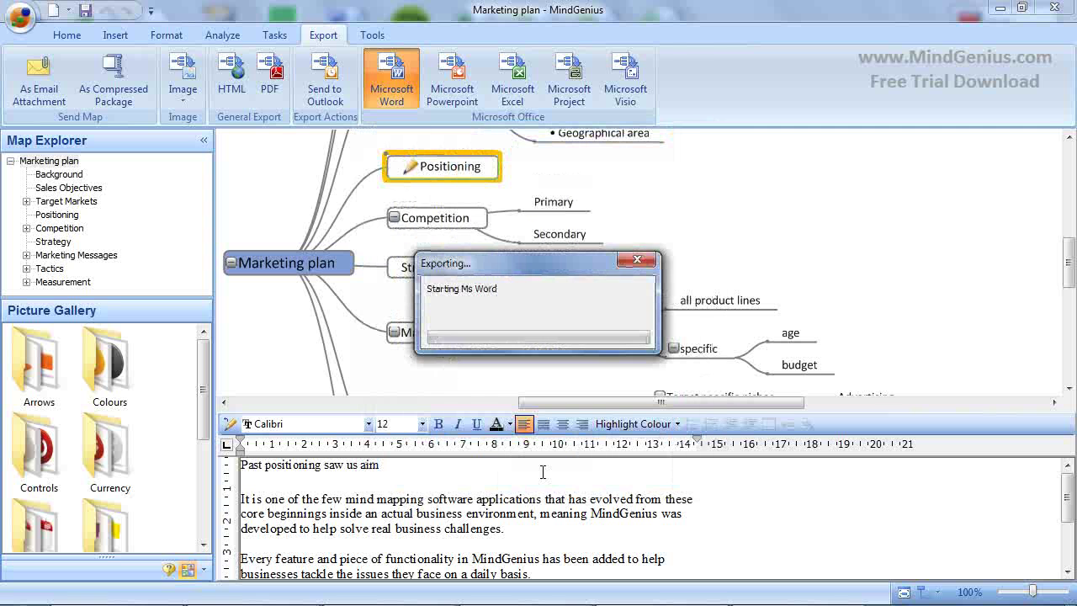